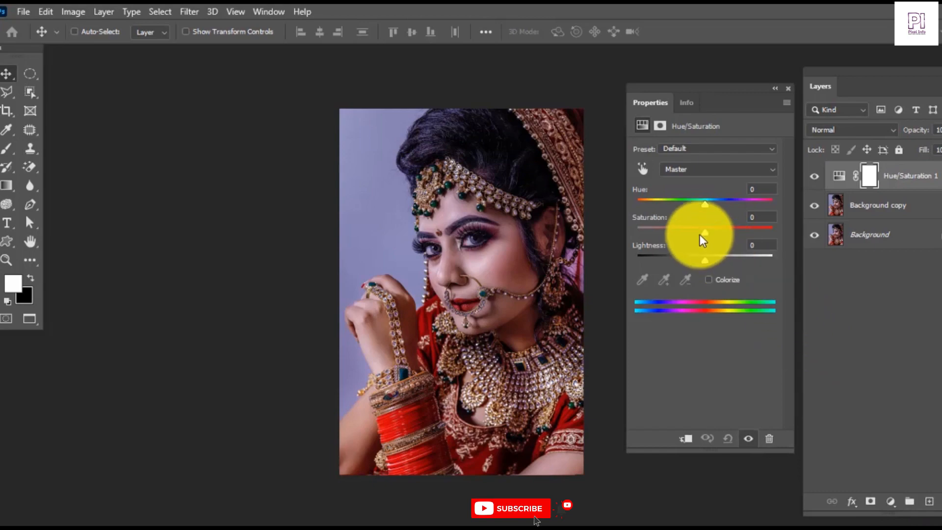
- Set the saturation of the Hue/Saturation 1 adjustment layer to -100 to turn the portrait black and white
left_click_drag(703, 228, 630, 229)
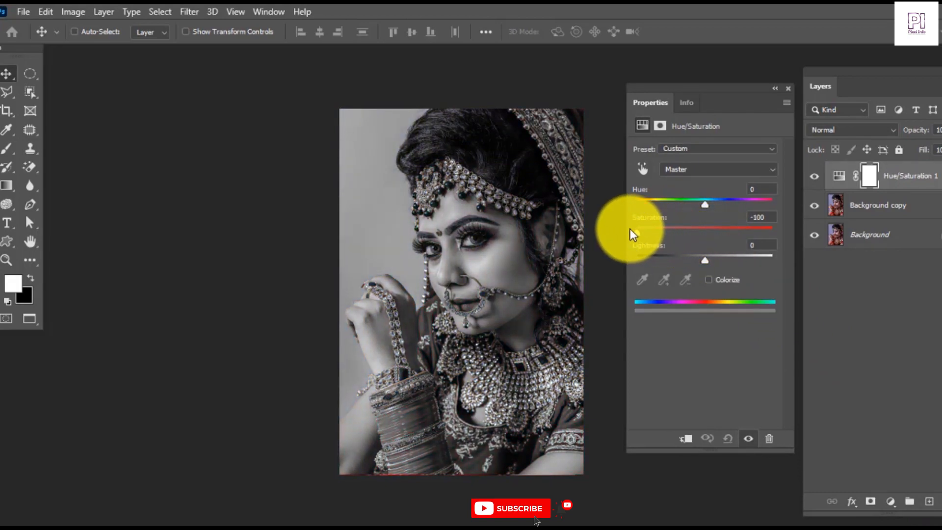
left_click(788, 89)
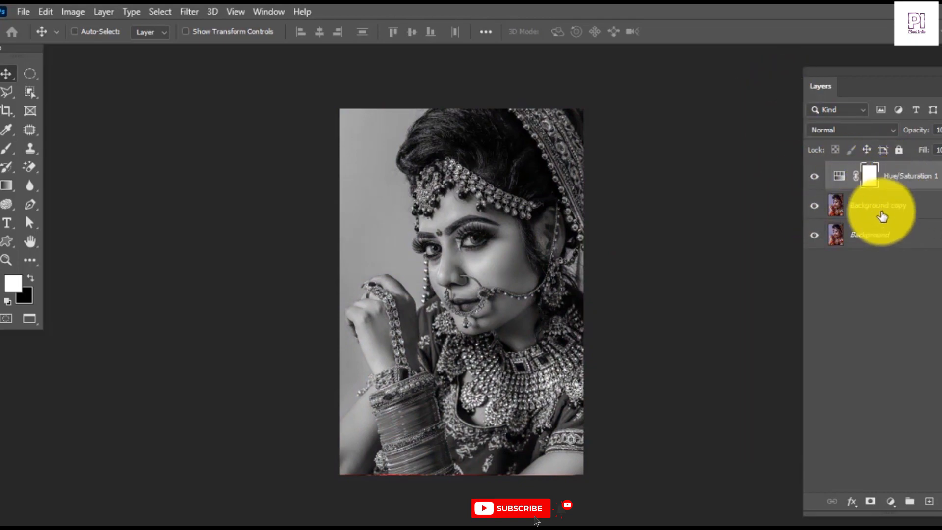
- Invert the colours of the Background copy layer and set its blend mode to Color Dodge
left_click(865, 206)
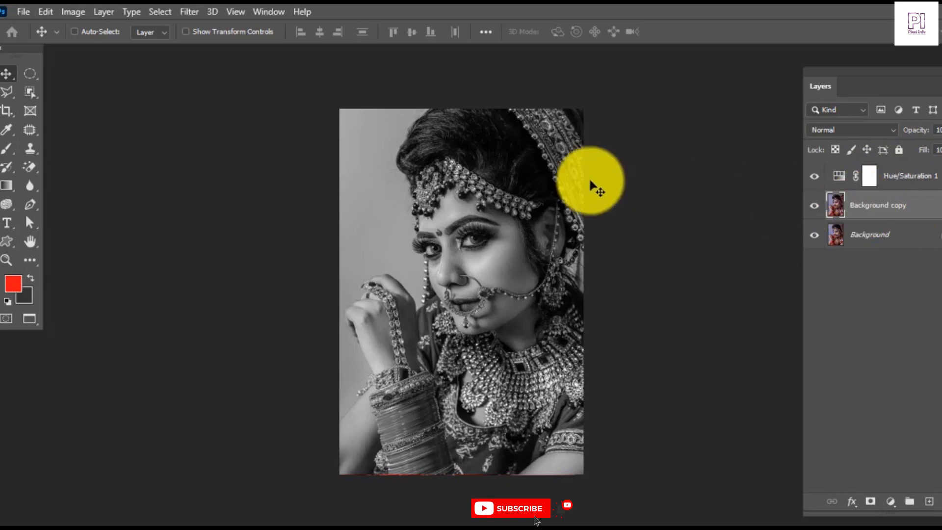
left_click(72, 11)
mouse_move(73, 49)
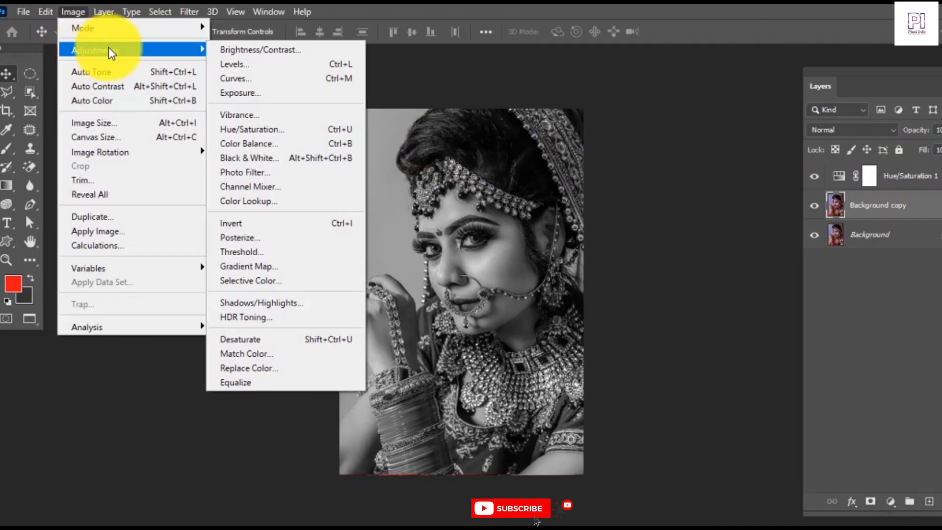
left_click(283, 223)
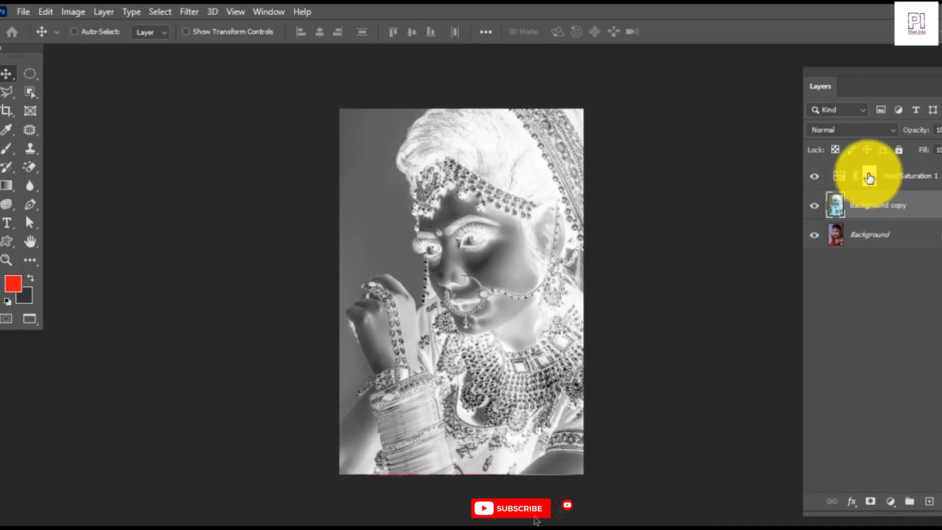
left_click(837, 130)
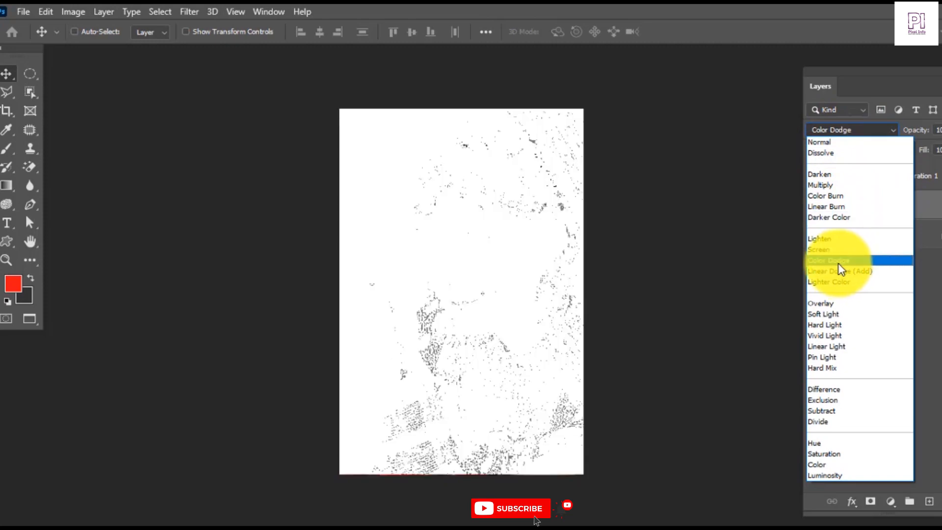
left_click(843, 260)
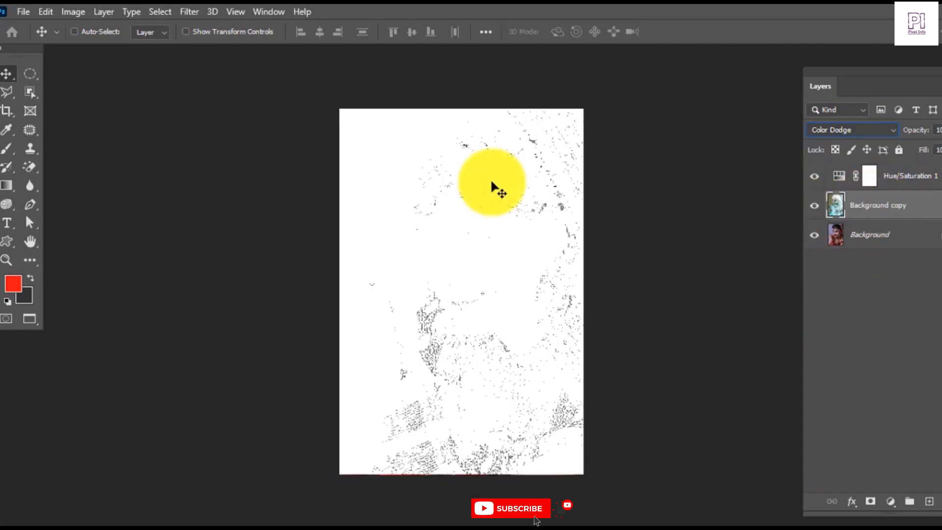
- Apply a Gaussian Blur with a radius of 2.5 pixels to the Background copy layer
left_click(188, 12)
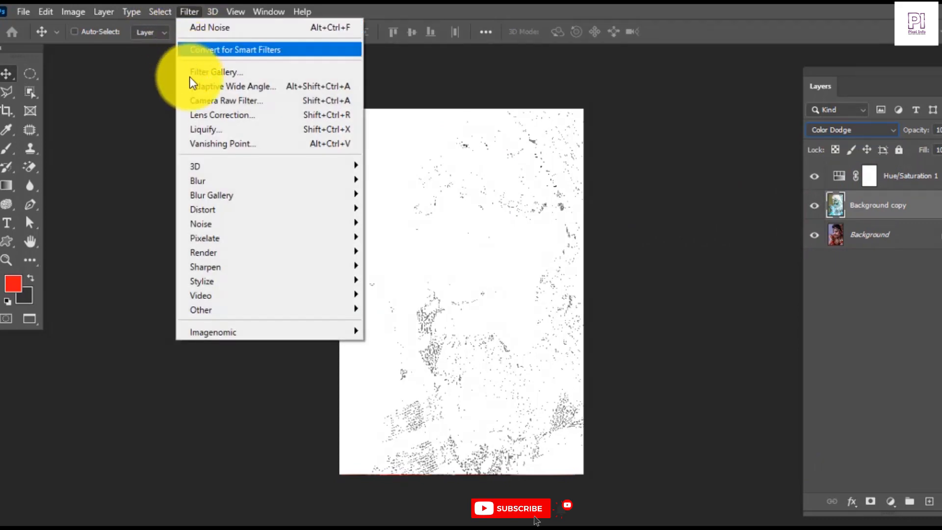
mouse_move(198, 183)
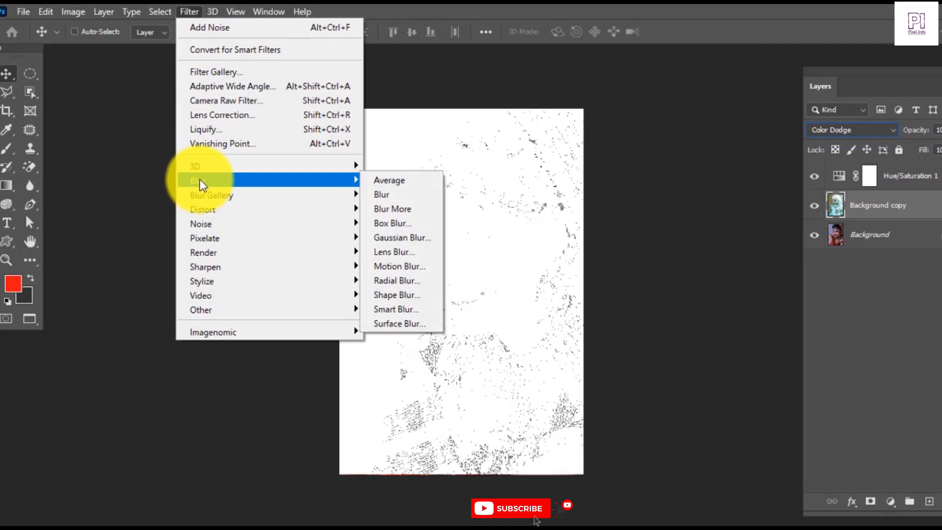
left_click(404, 238)
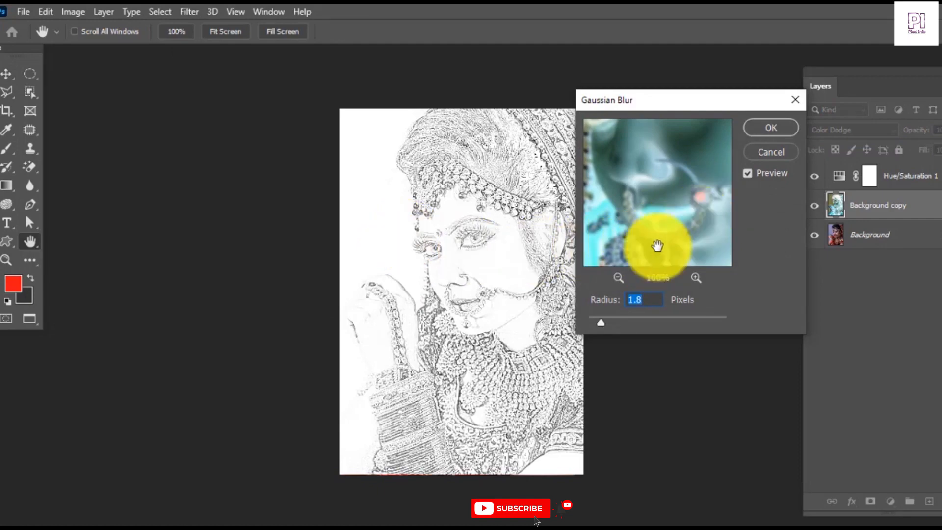
left_click(755, 175)
left_click(751, 174)
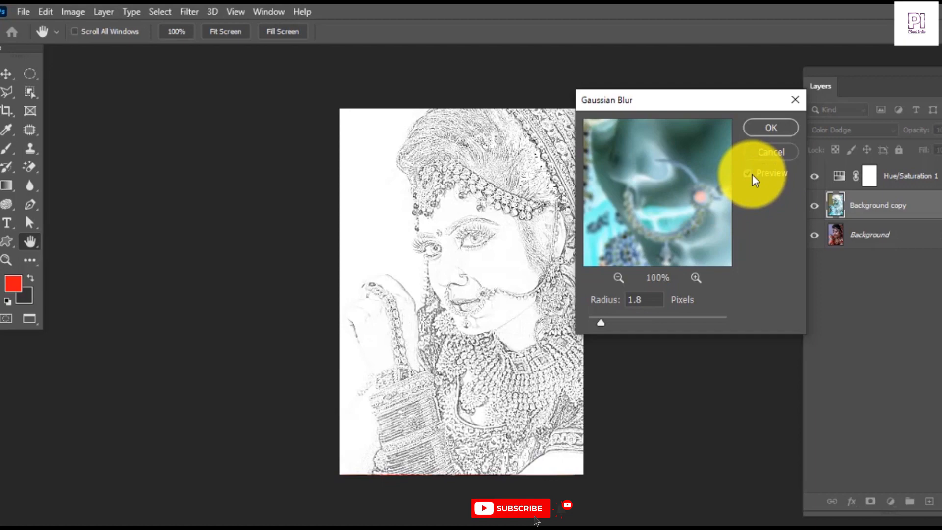
left_click(752, 175)
left_click(751, 175)
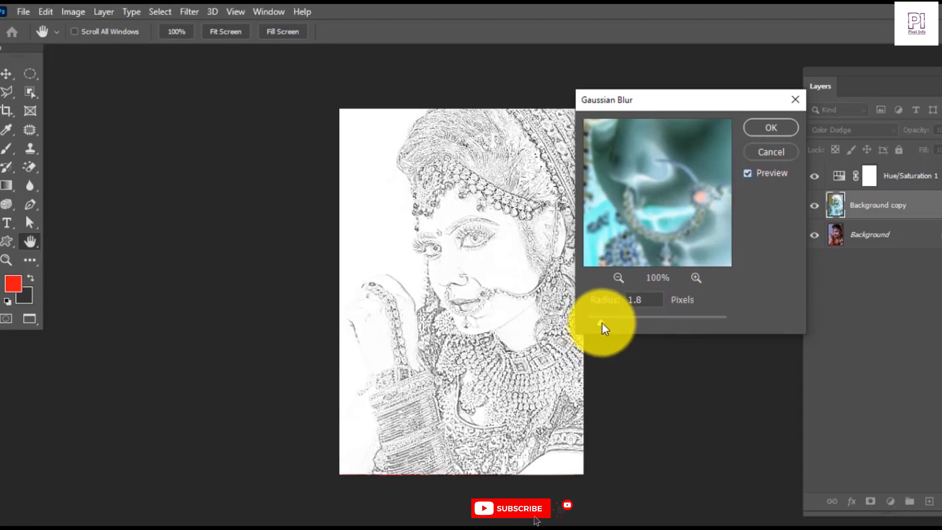
left_click_drag(602, 322, 728, 322)
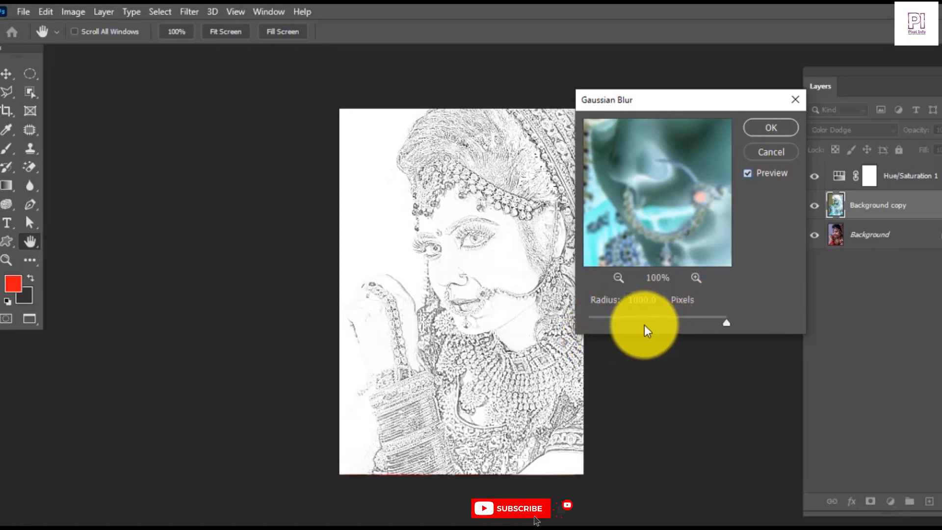
left_click(586, 324)
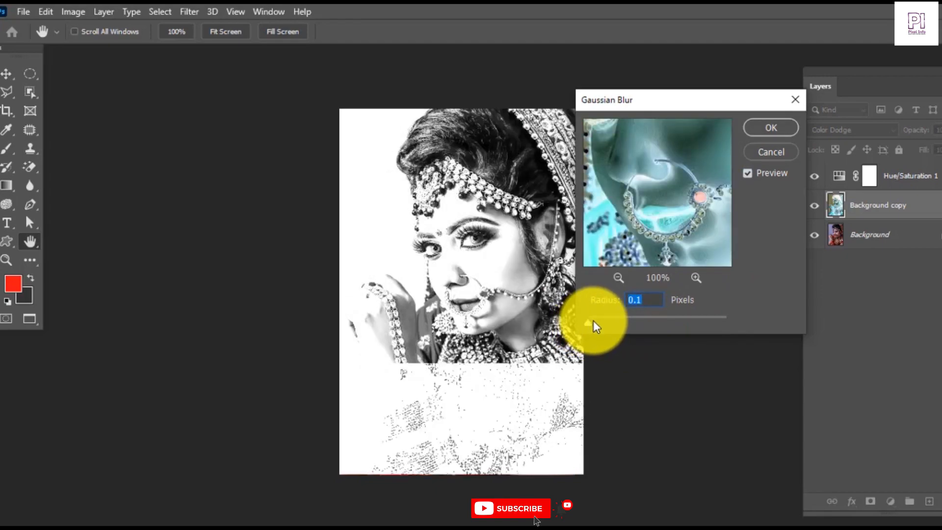
mouse_move(593, 320)
left_mouse_down()
mouse_move(584, 323)
mouse_move(607, 323)
left_mouse_up()
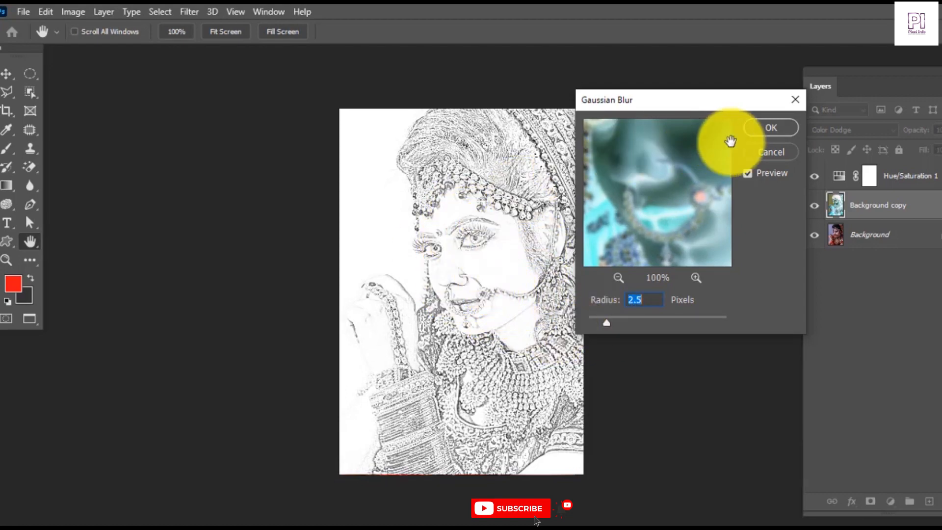
left_click(773, 130)
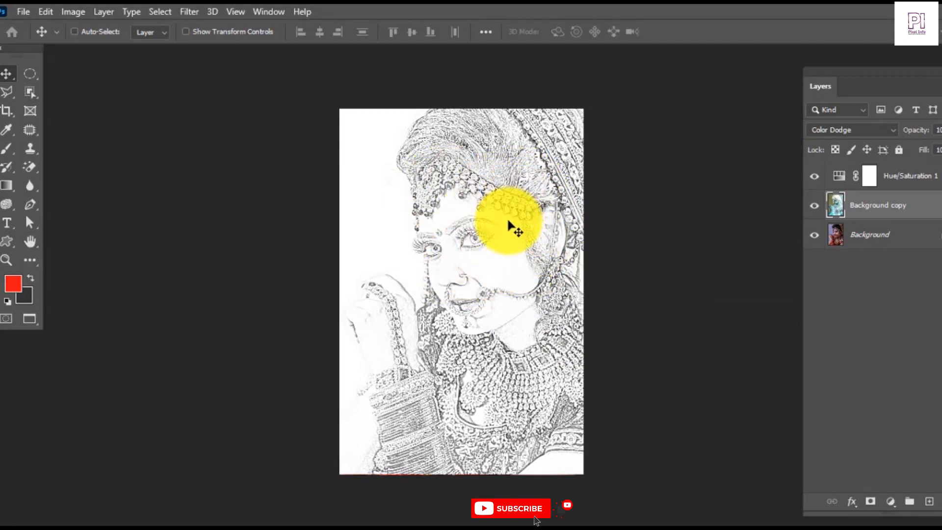
- Try colorizing the sketch at saturation 36 with the Hue/Saturation 1 layer, and return it to uncolorized saturation -100
left_click(841, 179)
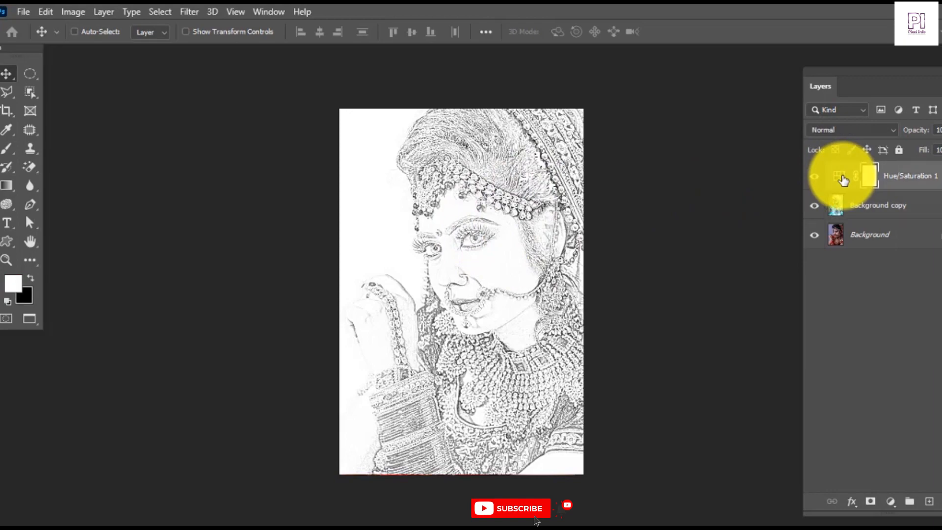
double_click(840, 178)
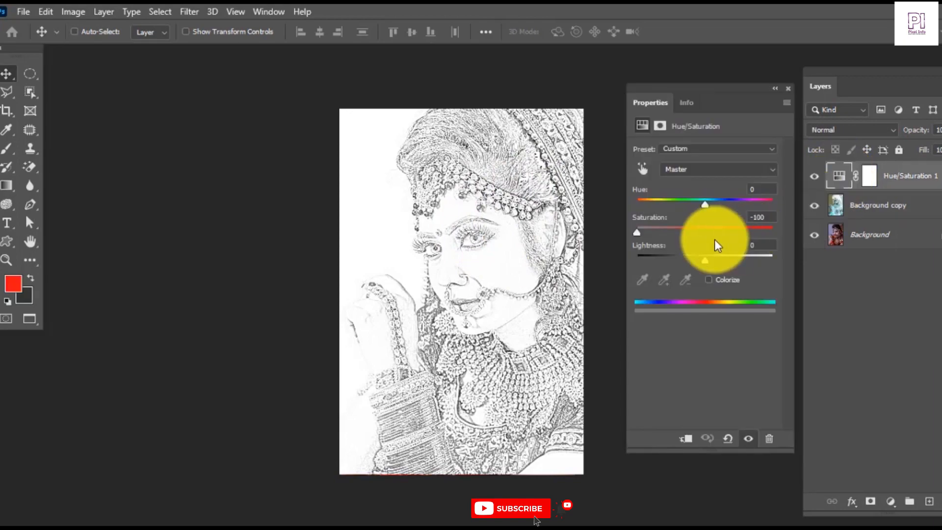
mouse_move(639, 231)
left_mouse_down()
mouse_move(708, 233)
mouse_move(628, 231)
mouse_move(732, 231)
mouse_move(633, 228)
left_mouse_up()
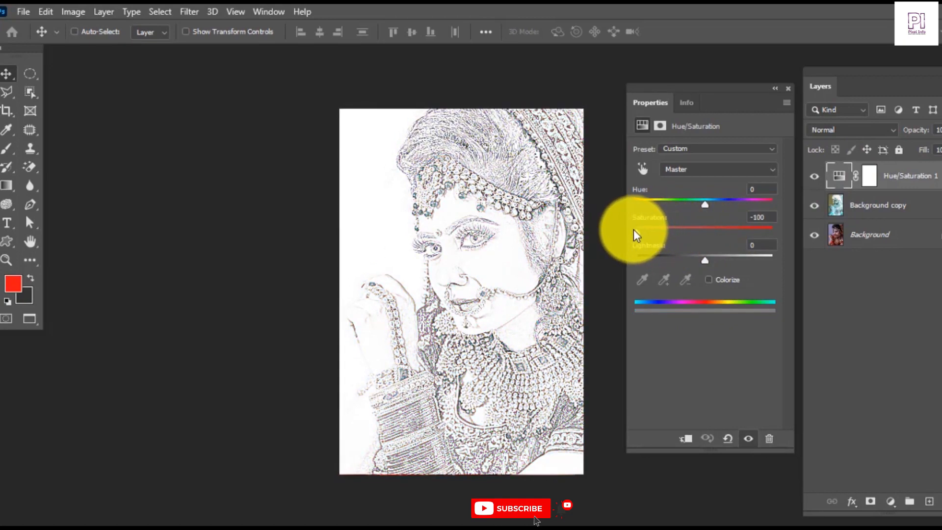
left_click(708, 281)
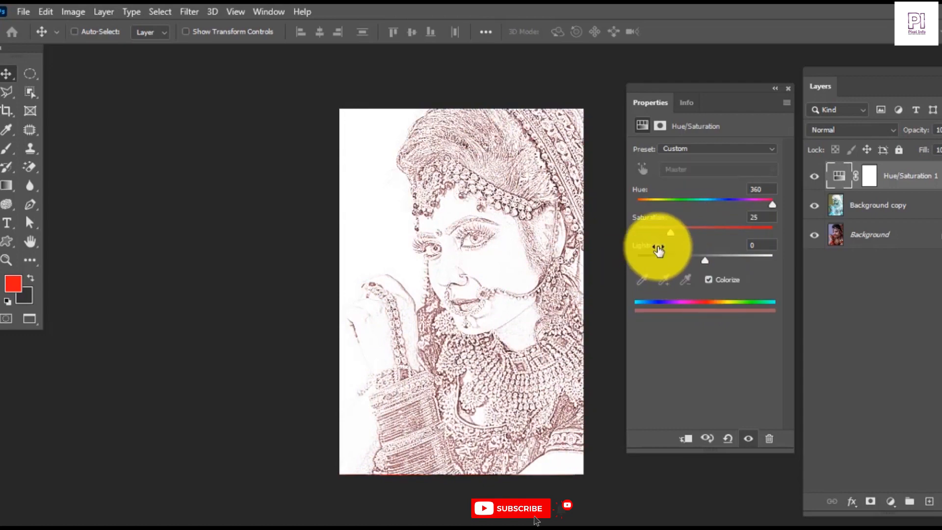
left_click_drag(670, 231, 686, 234)
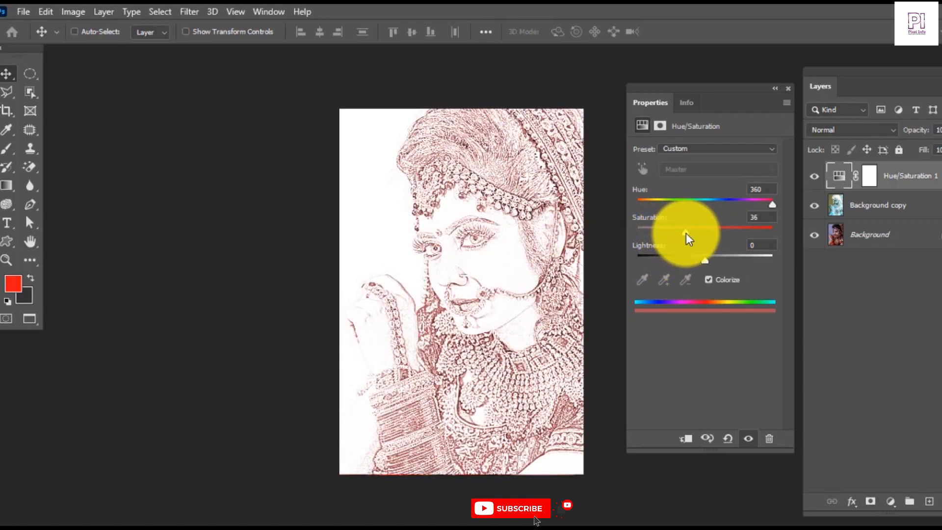
mouse_move(772, 204)
left_mouse_down()
mouse_move(650, 207)
mouse_move(740, 206)
mouse_move(637, 233)
left_mouse_up()
left_click(708, 279)
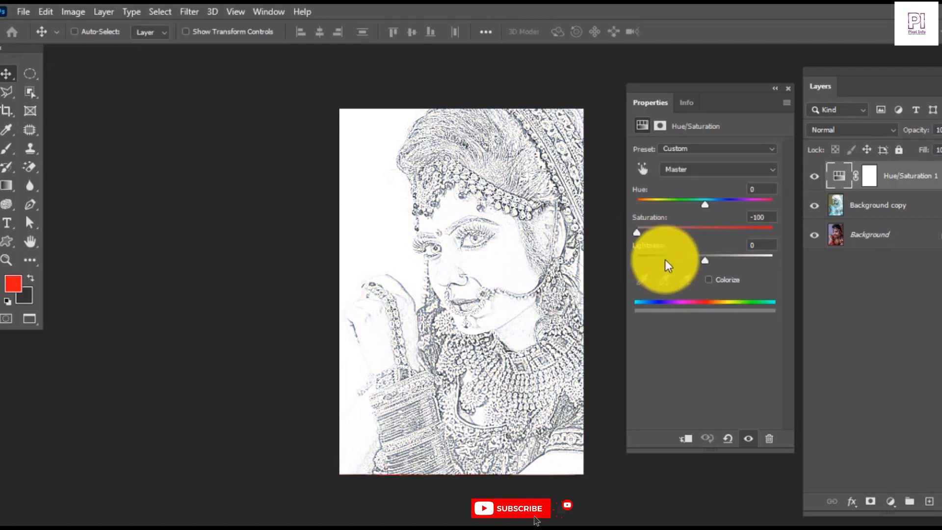
left_click(710, 280)
left_click(710, 281)
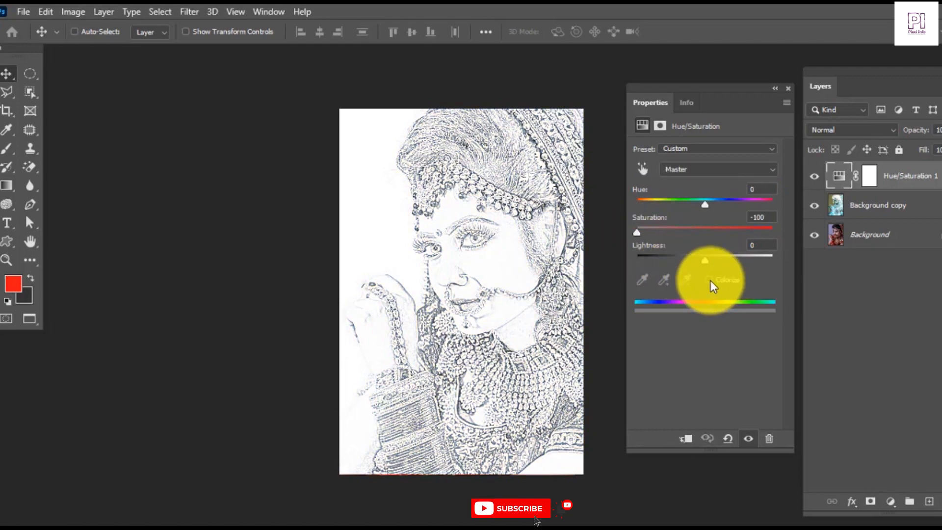
left_click(787, 90)
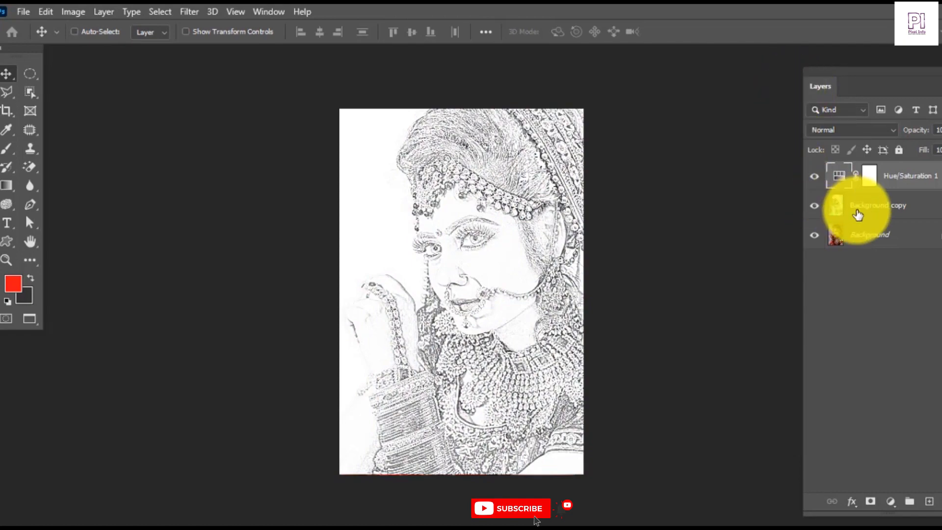
- Apply a Levels adjustment to the Background copy layer with a slightly raised shadow input and slightly shifted midtones
left_click(855, 211)
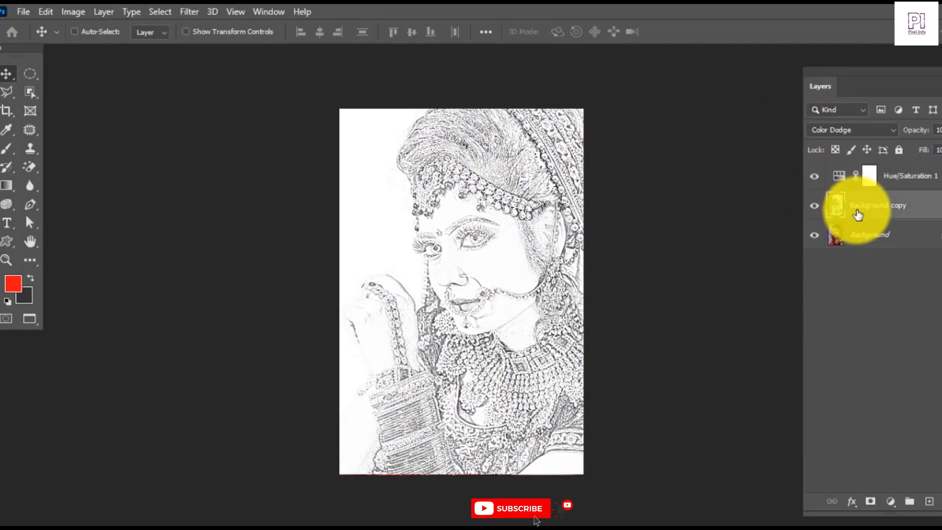
left_click(73, 12)
mouse_move(70, 52)
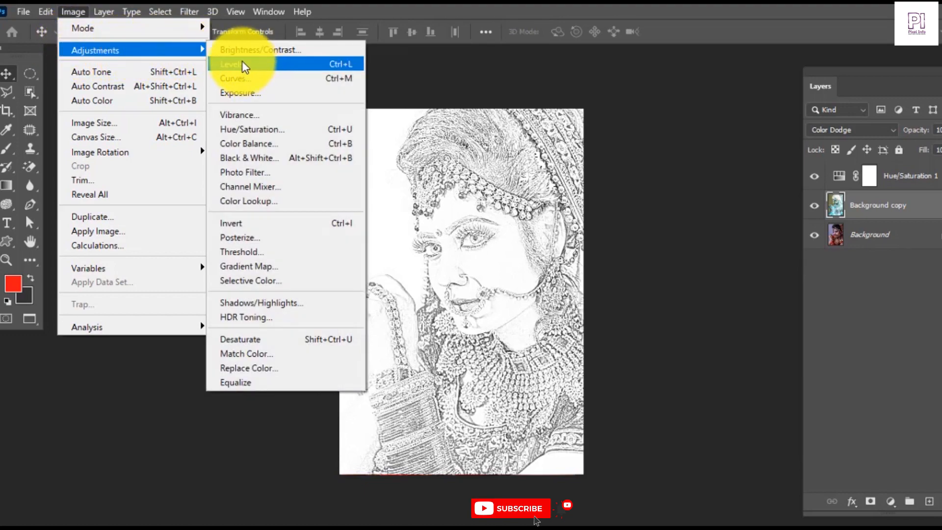
left_click(248, 64)
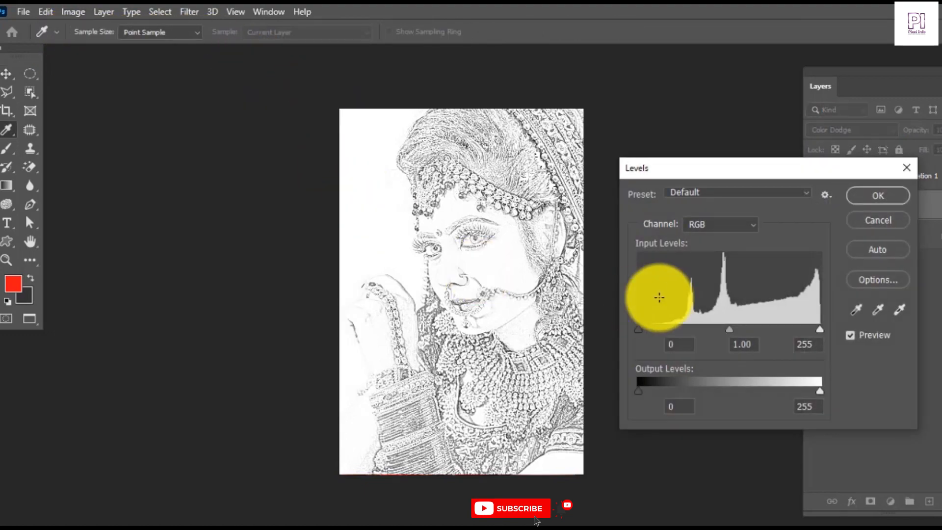
mouse_move(729, 329)
left_mouse_down()
mouse_move(740, 328)
mouse_move(726, 331)
left_mouse_up()
left_click_drag(638, 329, 644, 328)
left_click(873, 197)
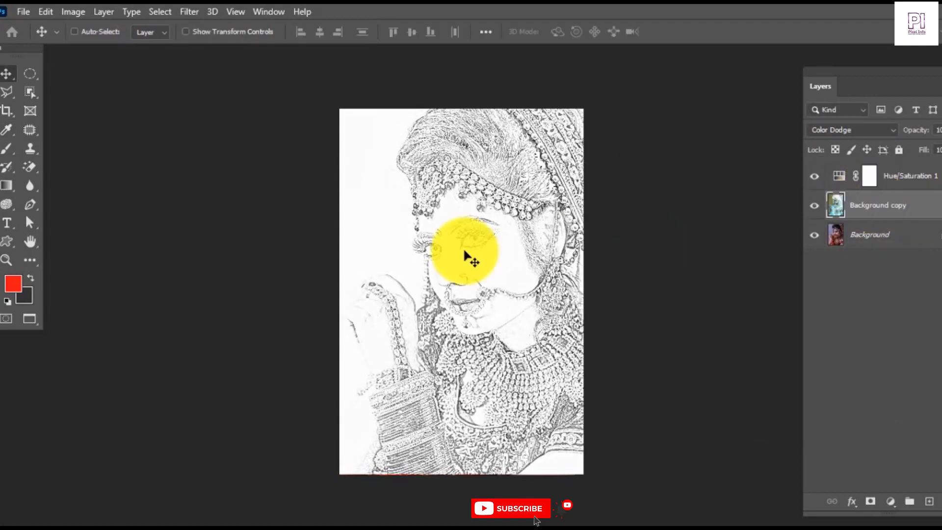
- Apply a Curves adjustment to the Background copy layer, raising the RGB curve to output 166 at input 156
left_click(75, 9)
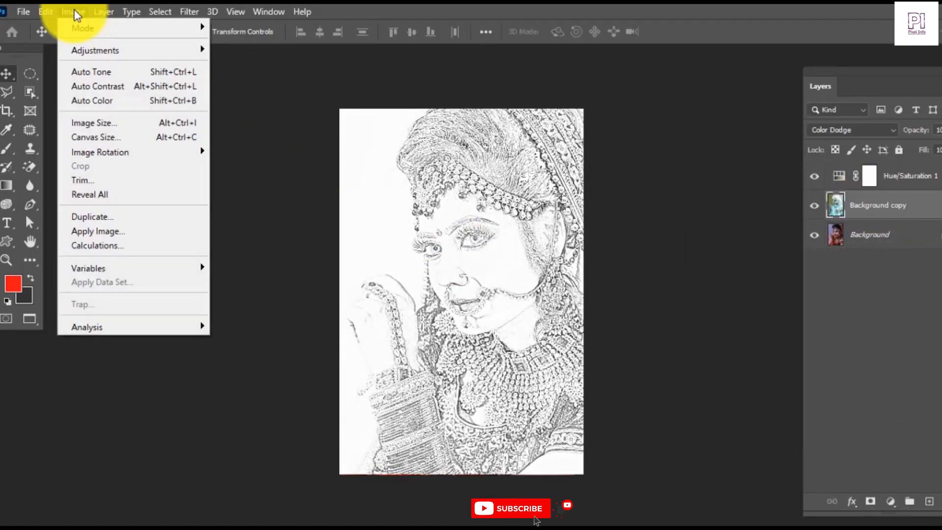
mouse_move(79, 49)
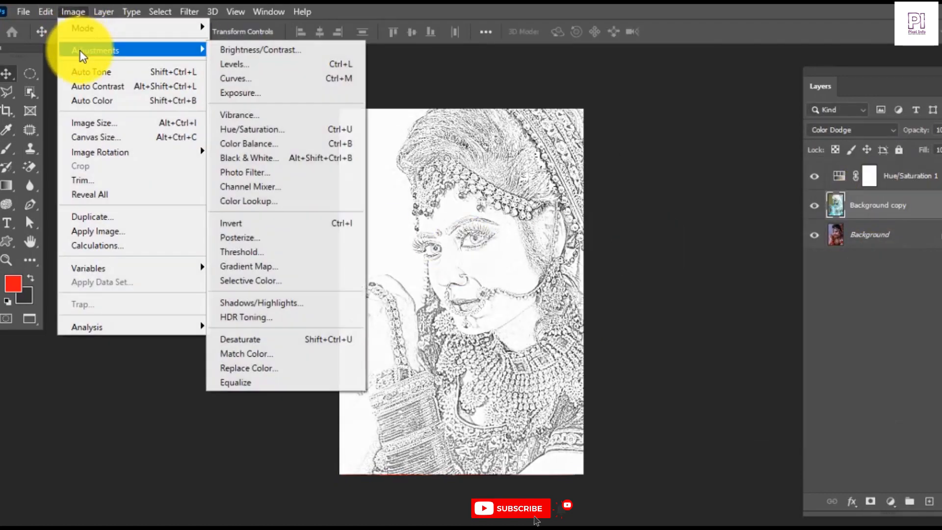
left_click(246, 78)
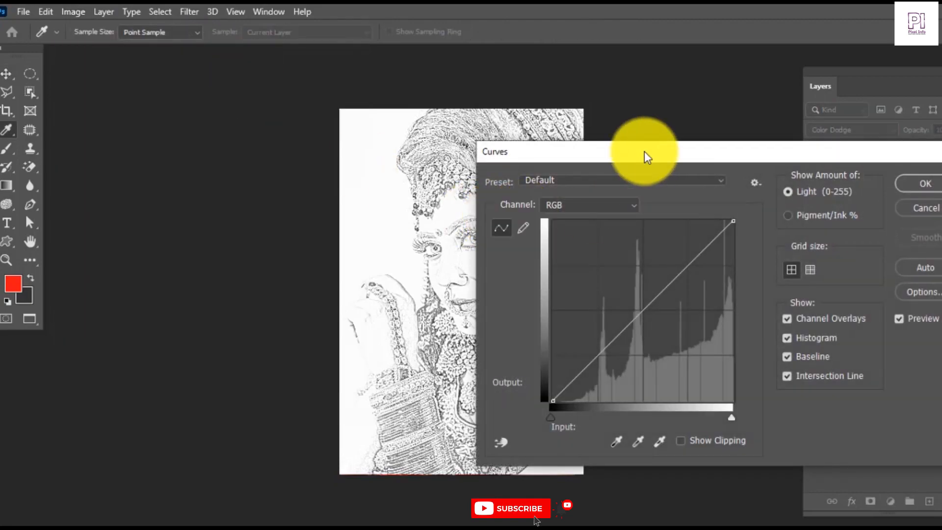
left_click_drag(644, 151, 772, 133)
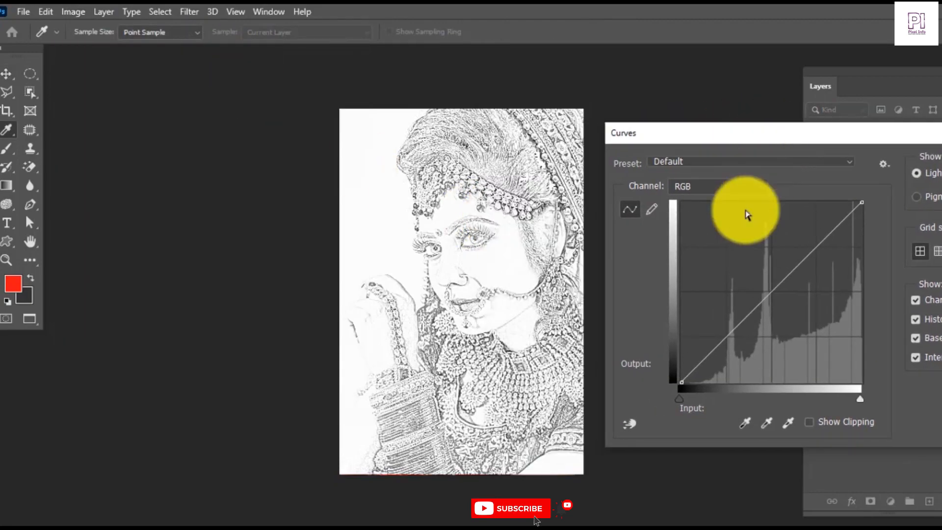
left_click(682, 383)
mouse_move(681, 383)
left_mouse_down()
mouse_move(693, 383)
mouse_move(681, 382)
left_mouse_up()
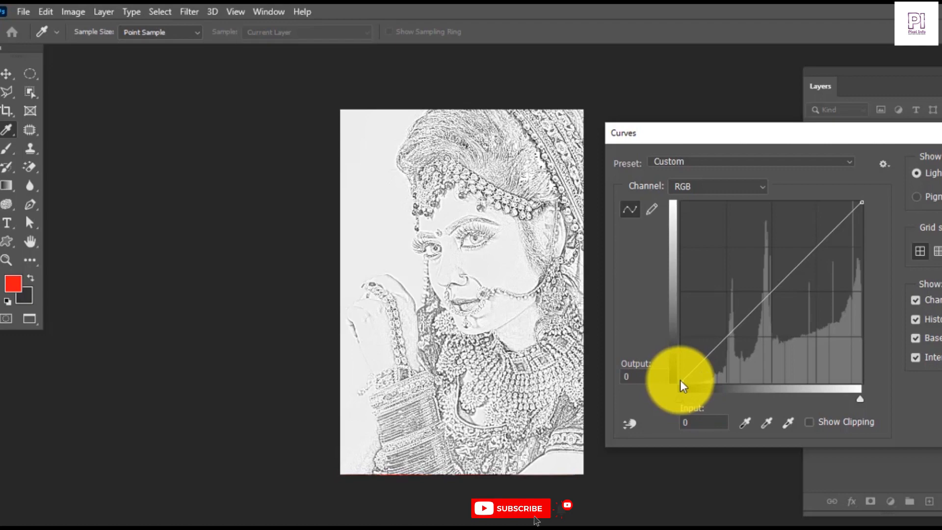
left_click(796, 270)
left_click_drag(796, 273, 791, 267)
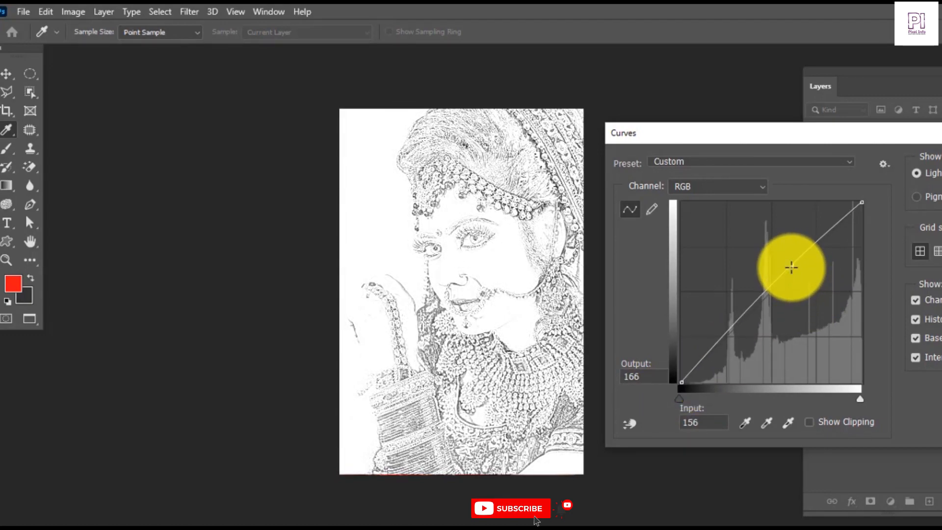
left_click_drag(925, 137, 720, 174)
left_click(824, 201)
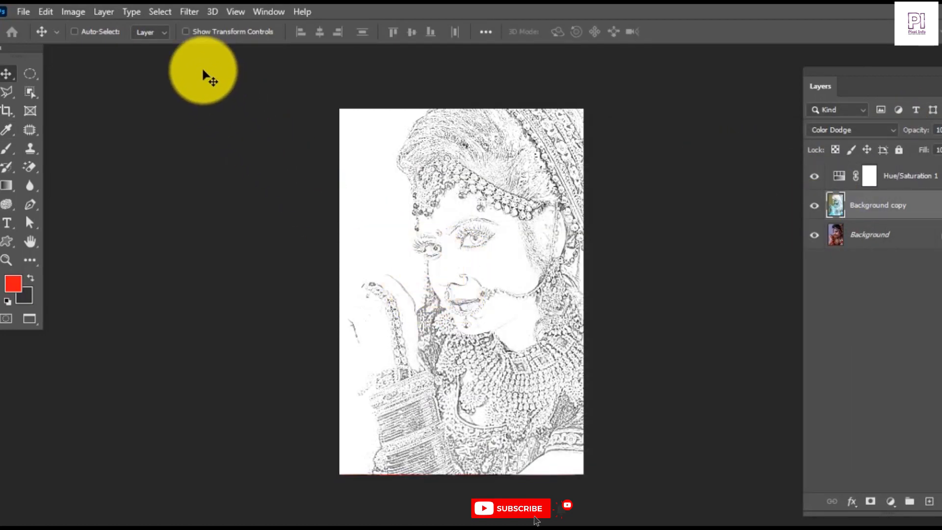
- Add uniform noise of 7.26% to the Background copy layer
left_click(182, 14)
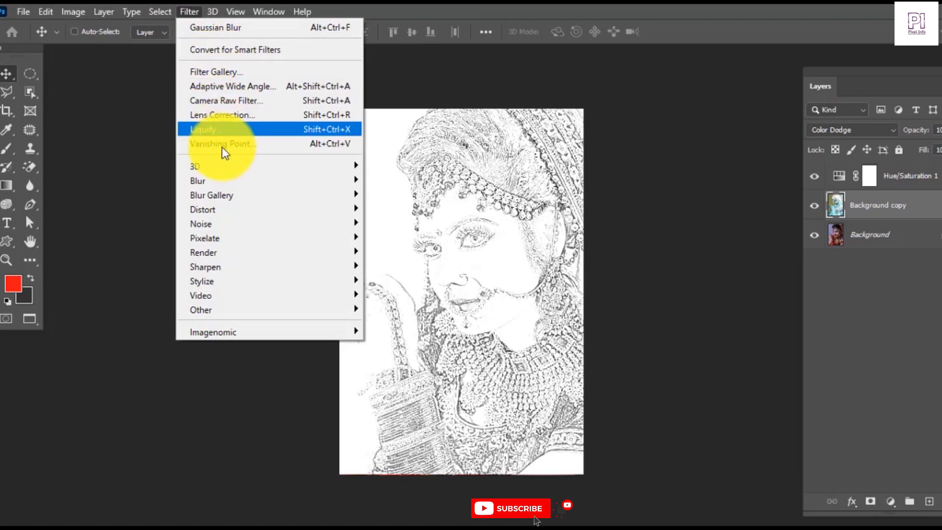
mouse_move(243, 224)
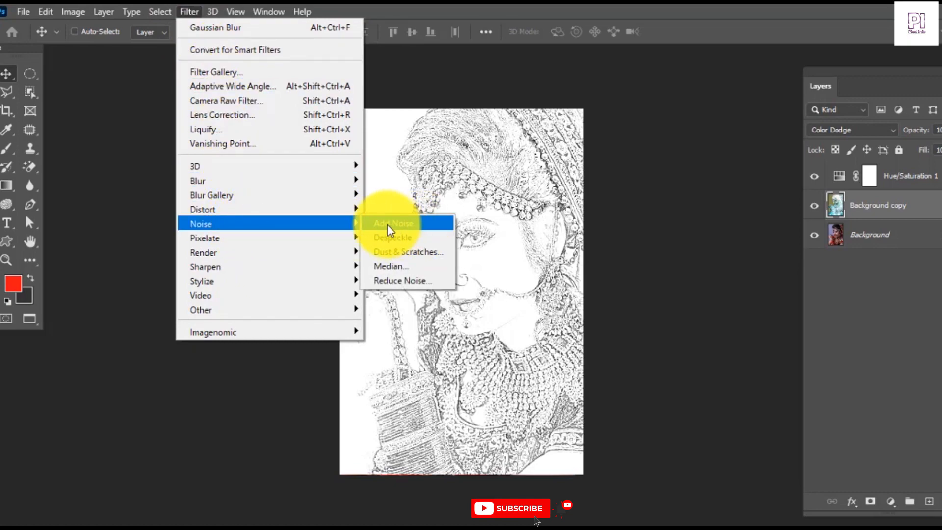
left_click(423, 233)
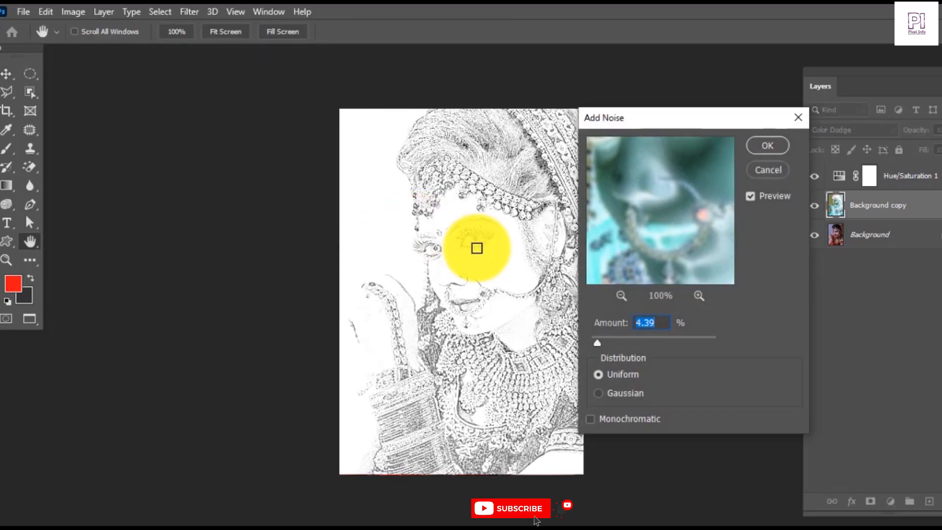
mouse_move(600, 343)
left_mouse_down()
mouse_move(640, 342)
mouse_move(590, 343)
mouse_move(602, 342)
left_mouse_up()
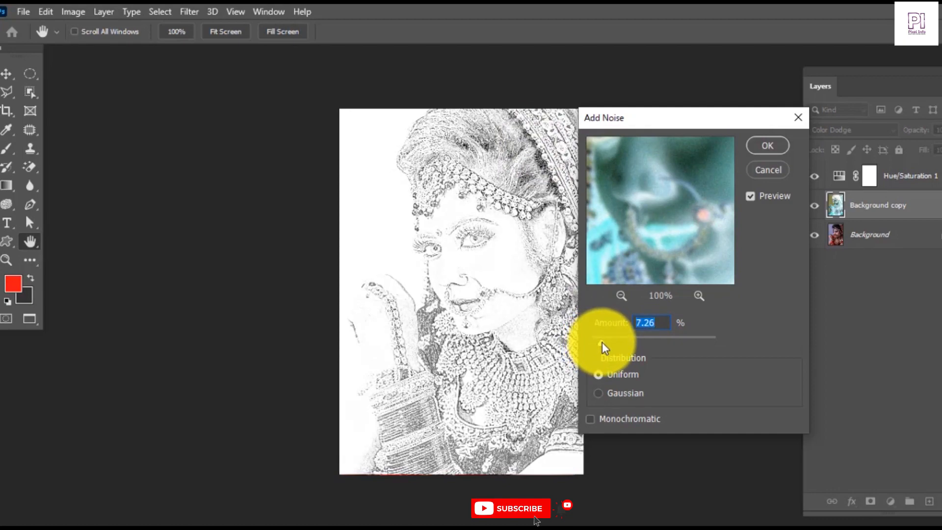
left_click(765, 146)
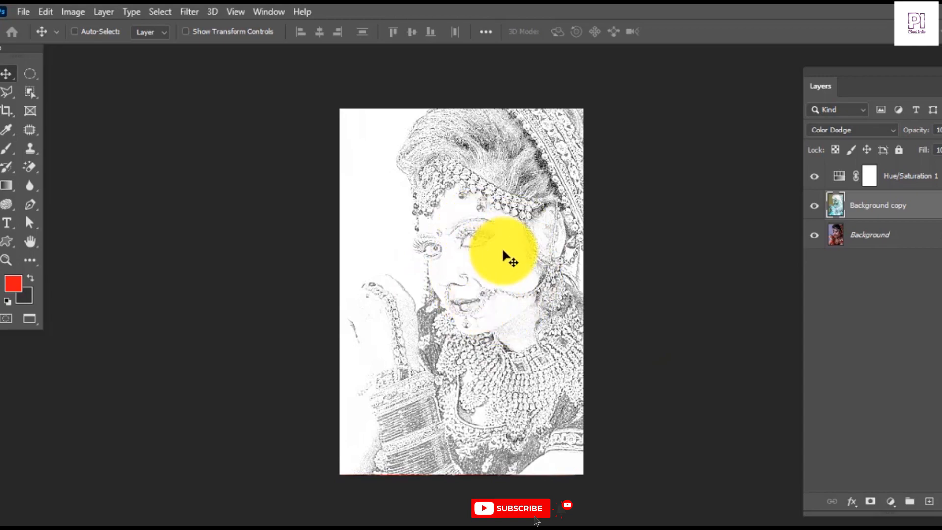
- Colorize the sketch through the Hue/Saturation 1 layer with hue 0 and saturation 14
left_click(840, 178)
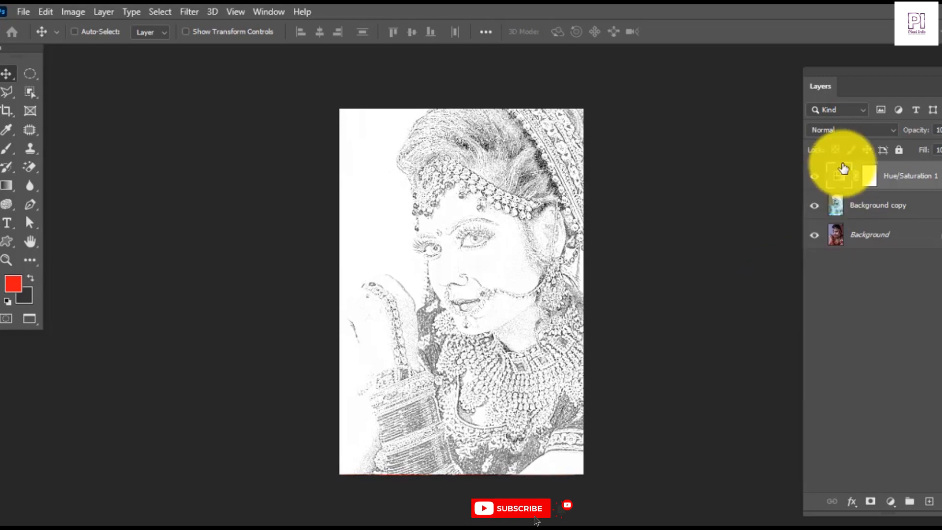
double_click(838, 175)
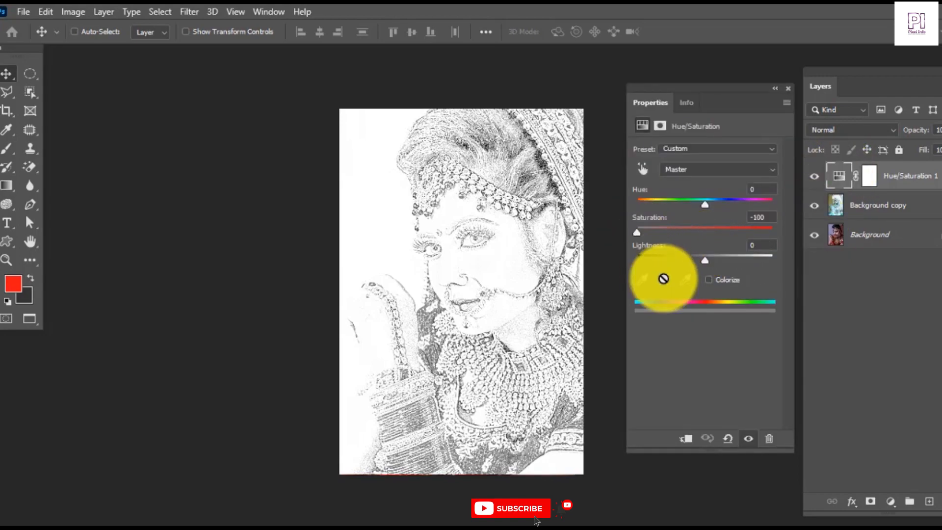
left_click(709, 279)
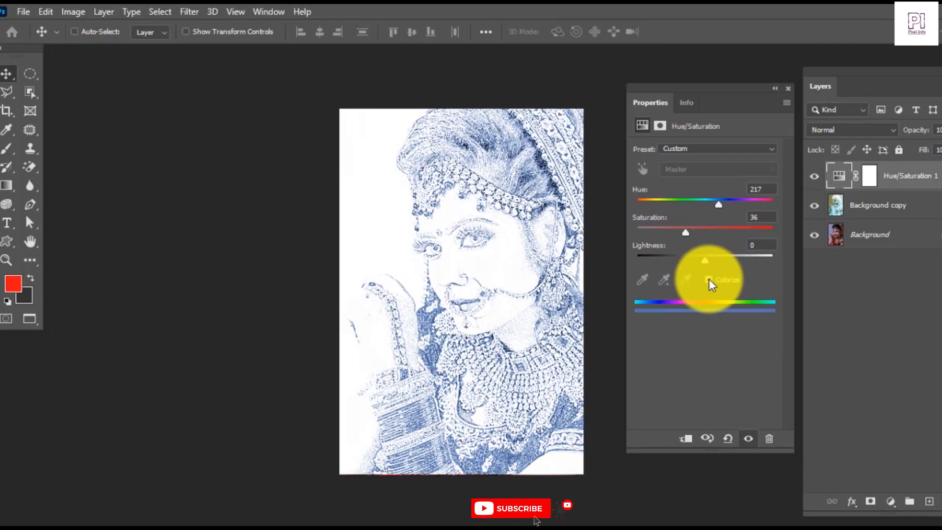
left_click(708, 279)
left_click(708, 279)
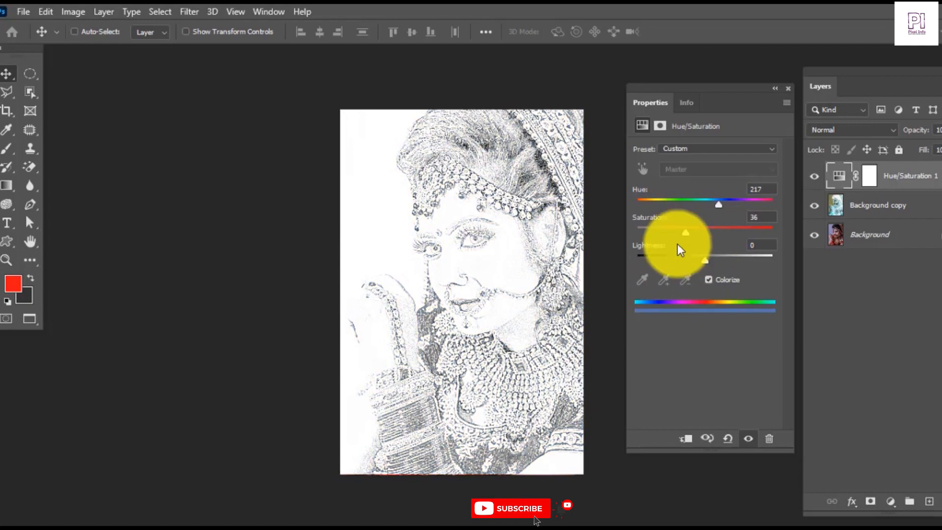
left_click_drag(686, 232, 655, 234)
left_click_drag(718, 204, 631, 205)
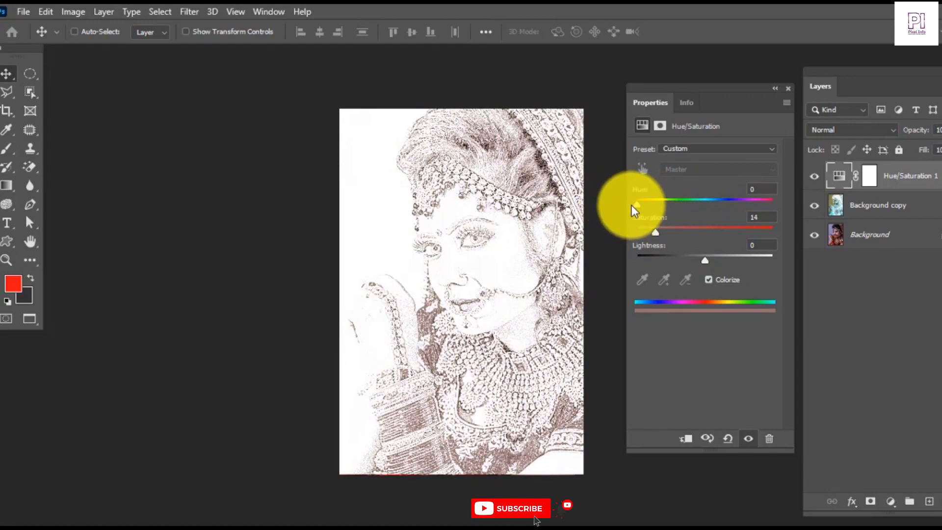
left_click(788, 88)
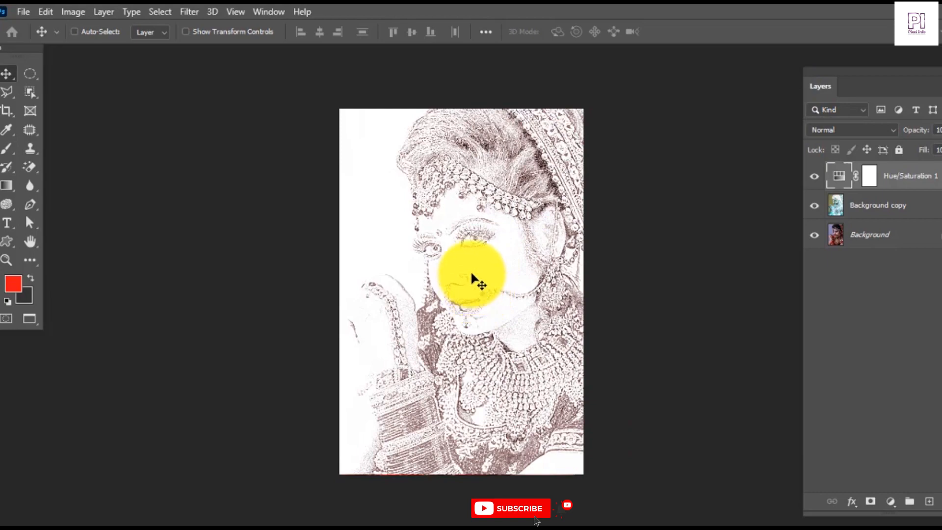